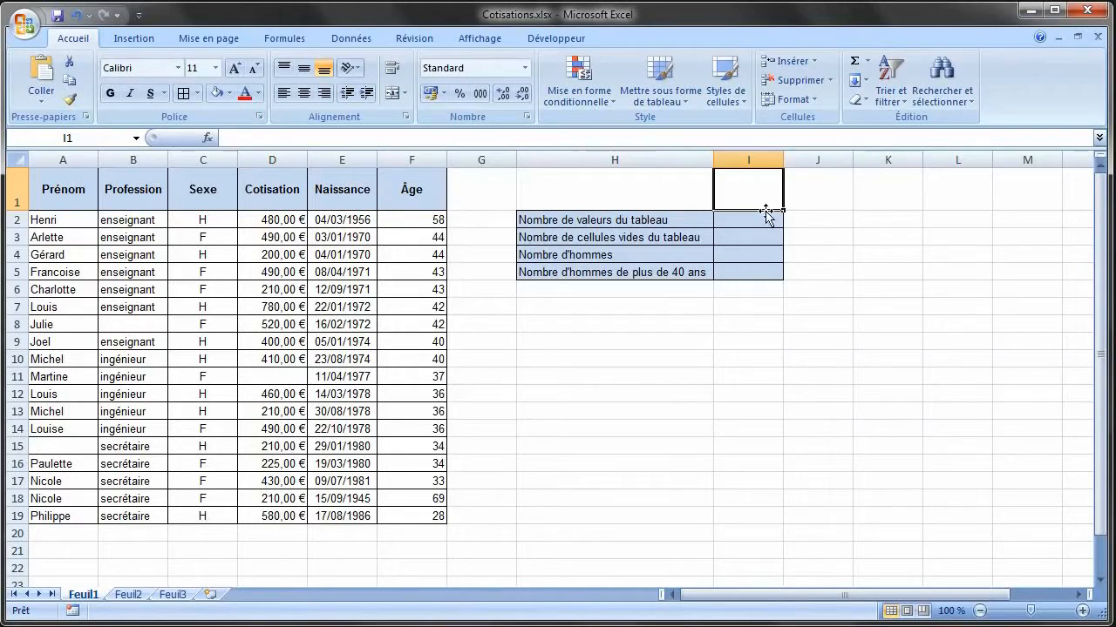
Count the table's numeric values in cell I2 with the formula =NB(A2:F19).
click(743, 219)
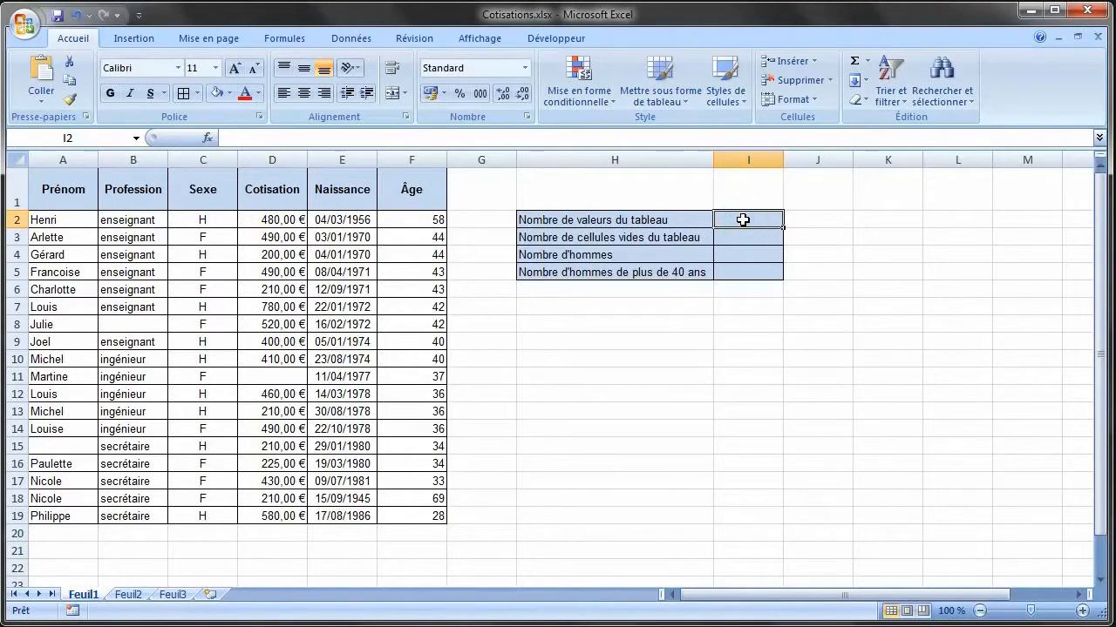
click(323, 138)
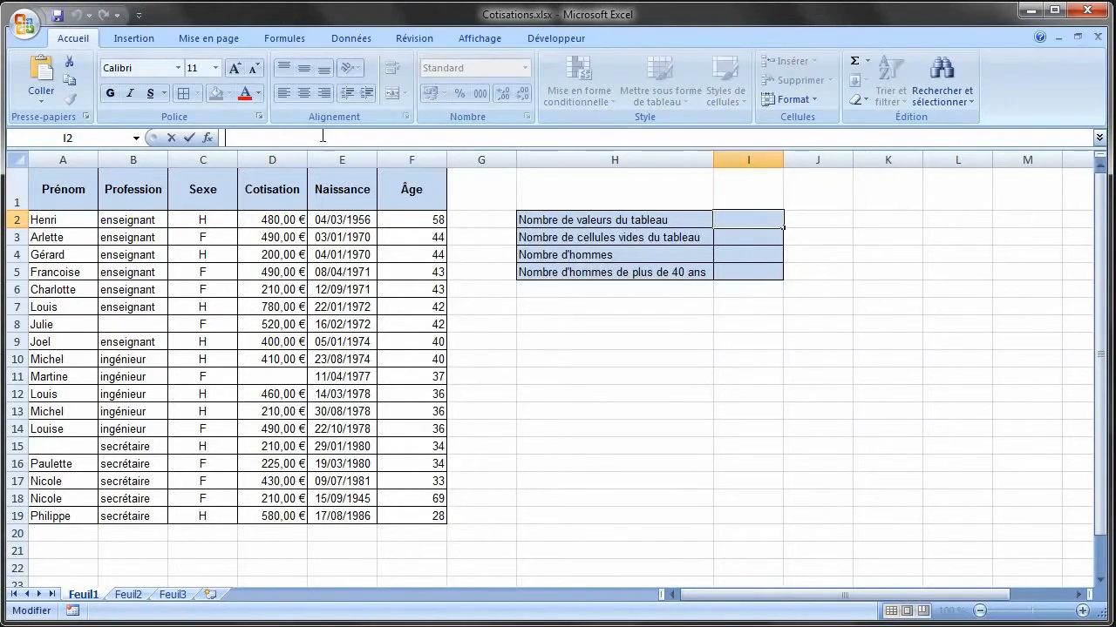
text(=)
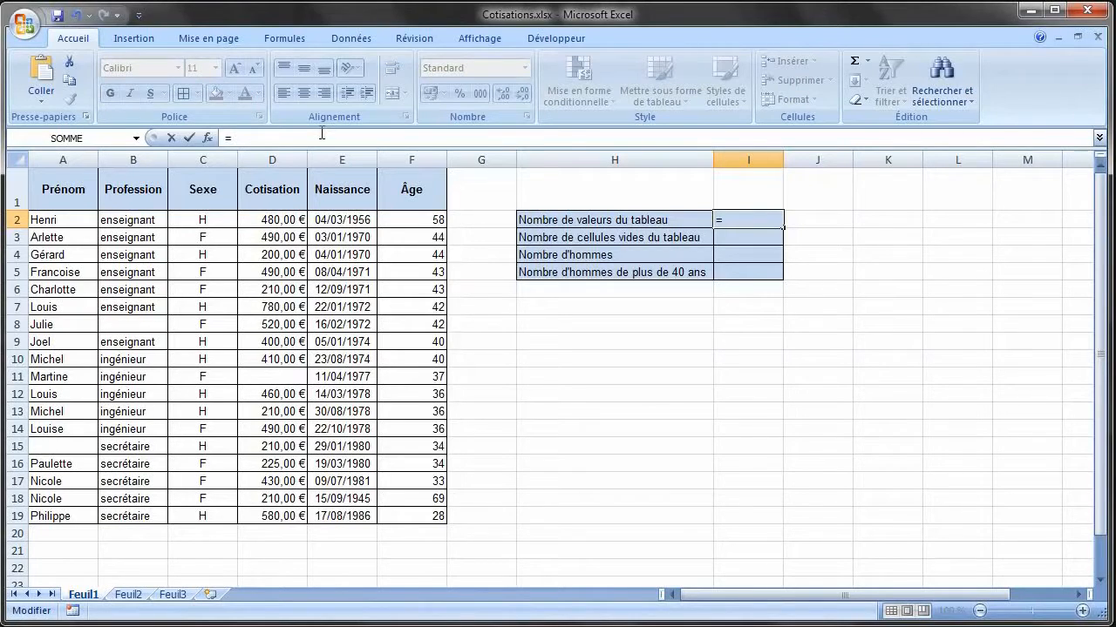
text(NB()
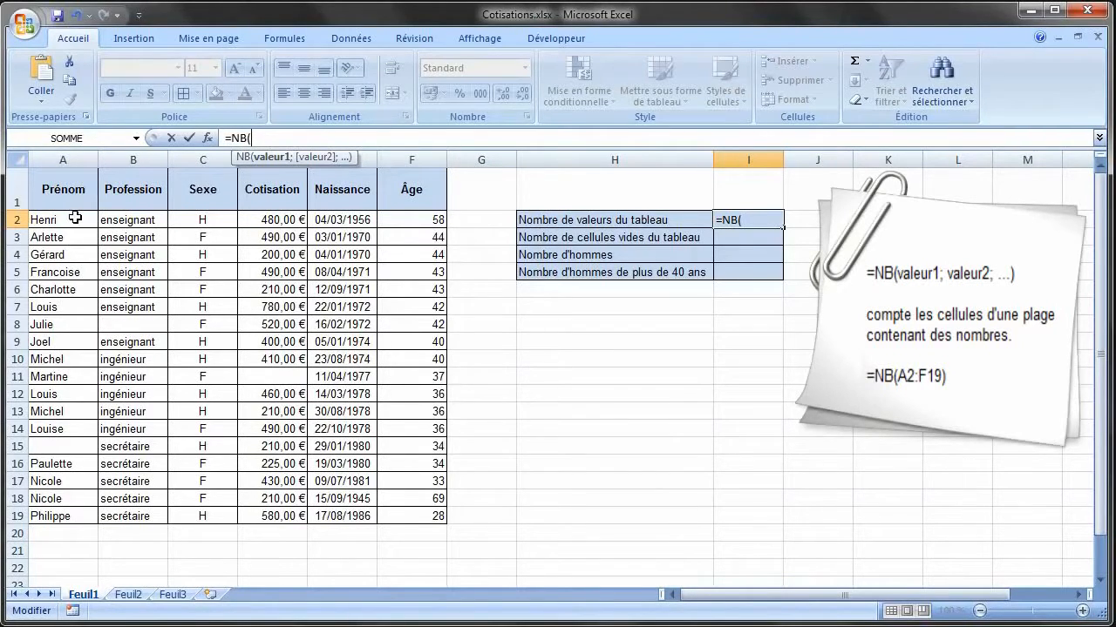
drag(74, 218, 404, 514)
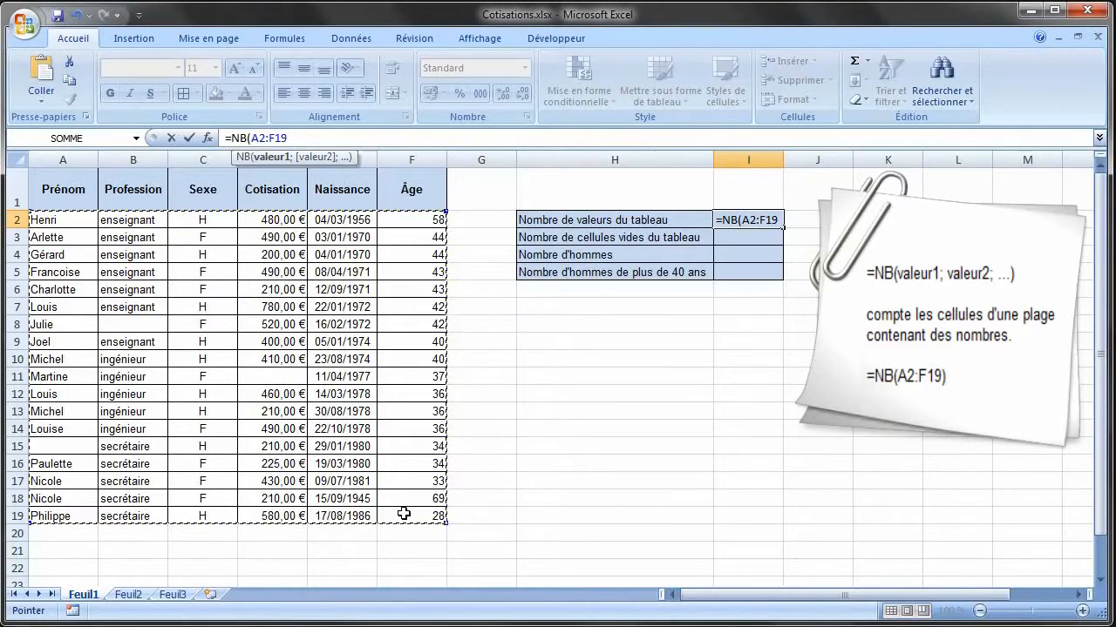
text())
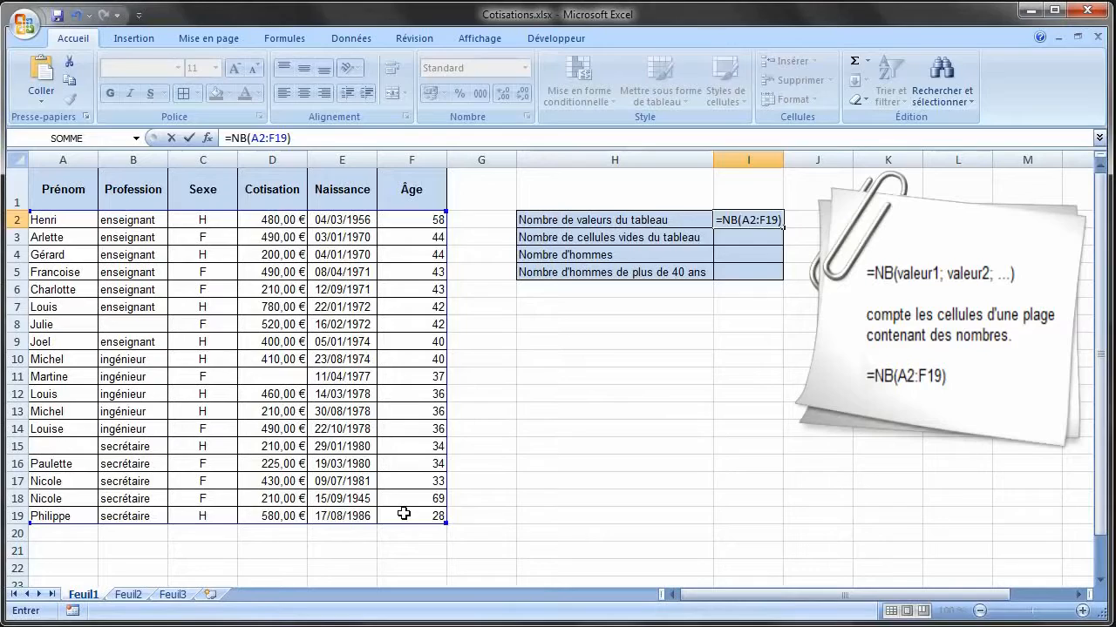
key(Return)
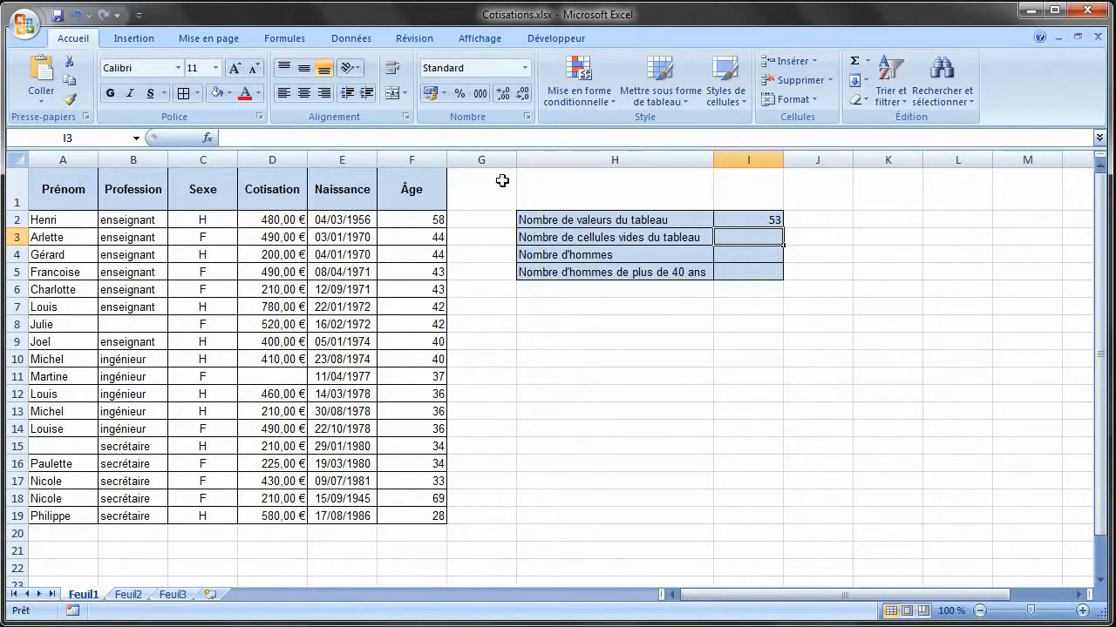
Count the table's empty cells in cell I3 with the formula =NB.VIDE(A2:F19).
click(331, 134)
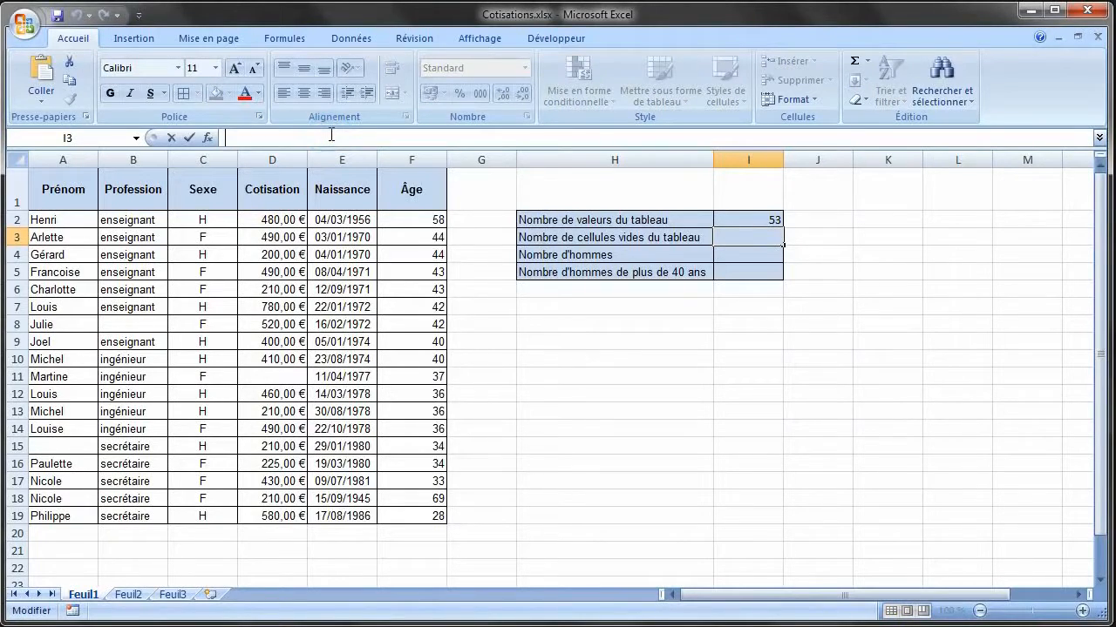
text(=NB.)
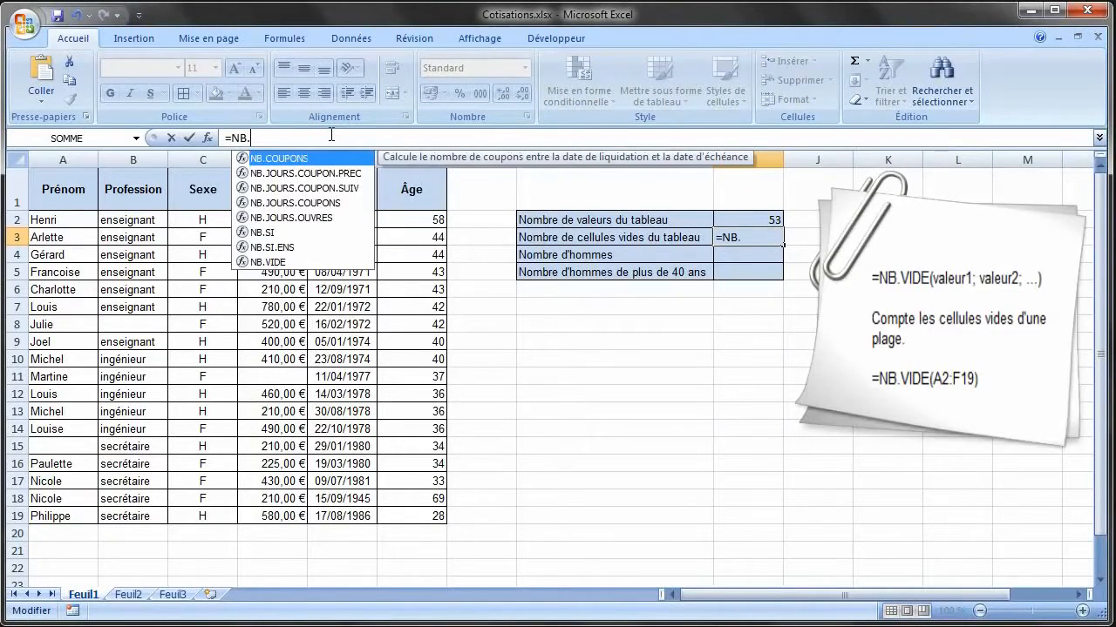
text(VIDE()
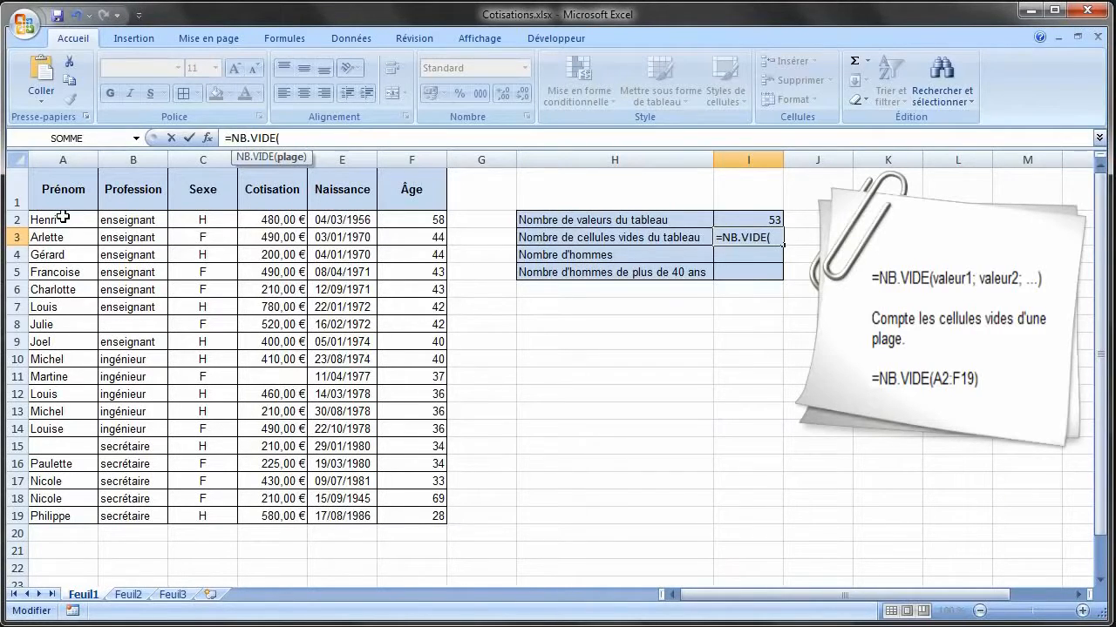
drag(68, 216, 434, 516)
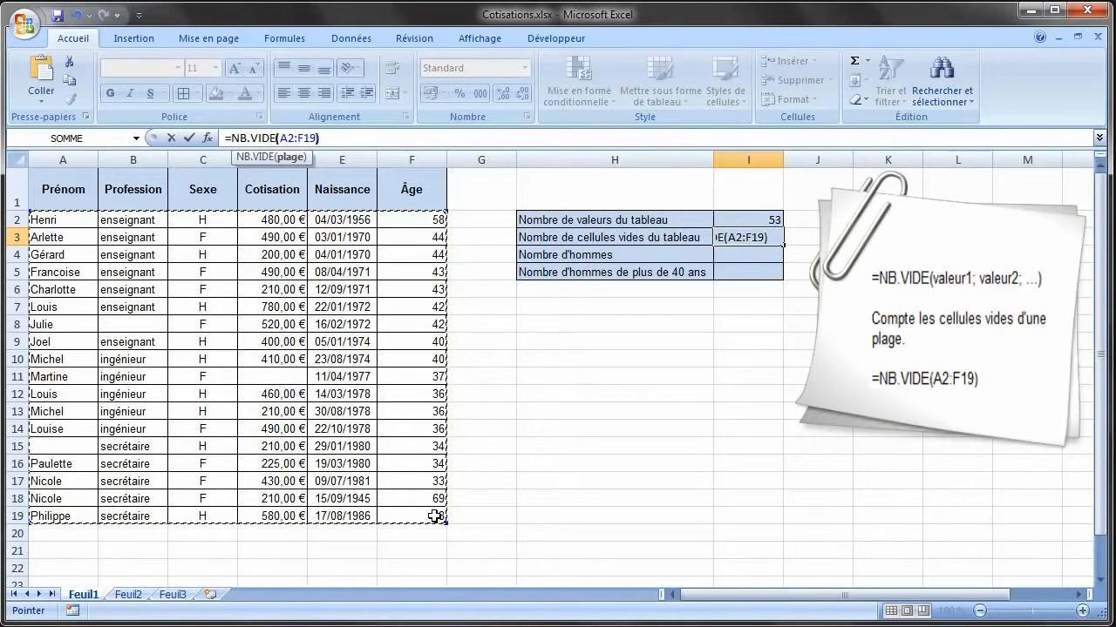
text())
key(Return)
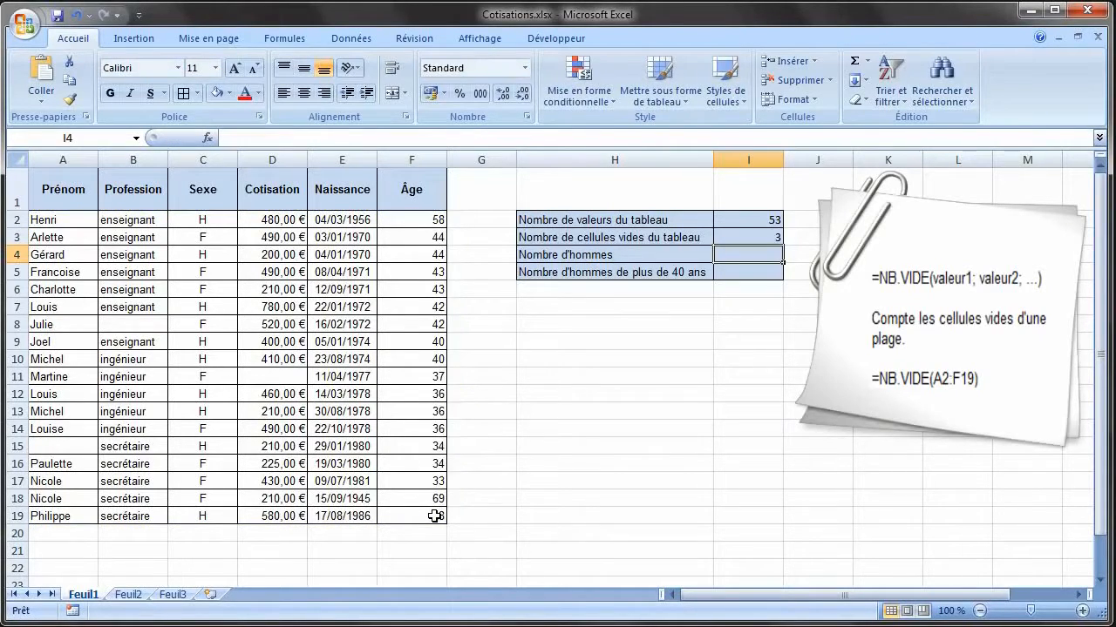
Check the blank cells D11, B8 and A15 in the table one after another.
click(289, 378)
click(149, 324)
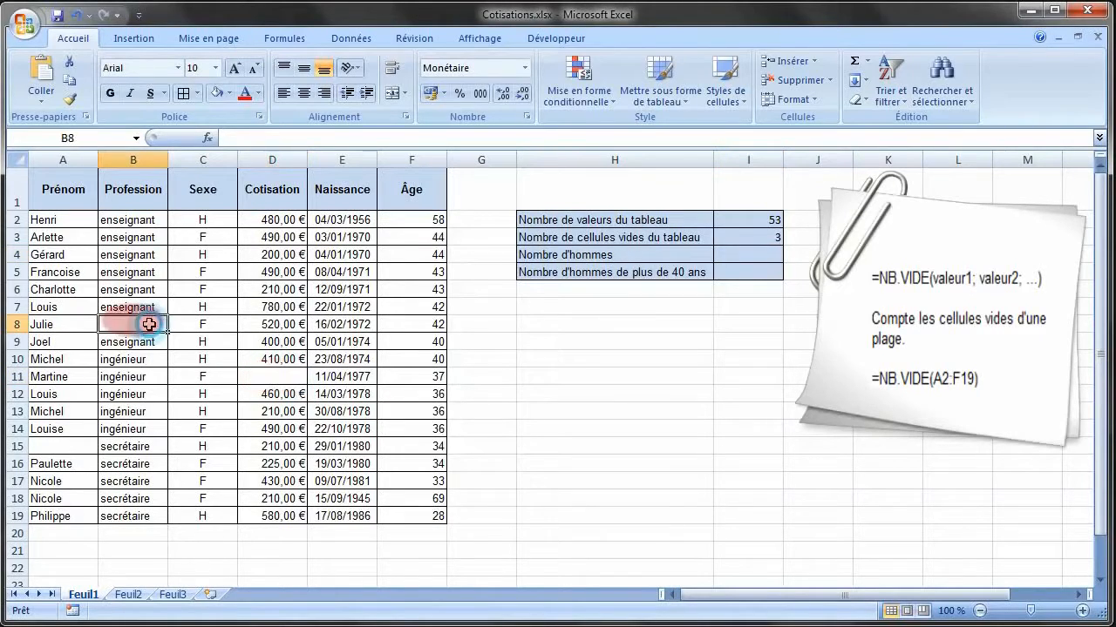
click(71, 446)
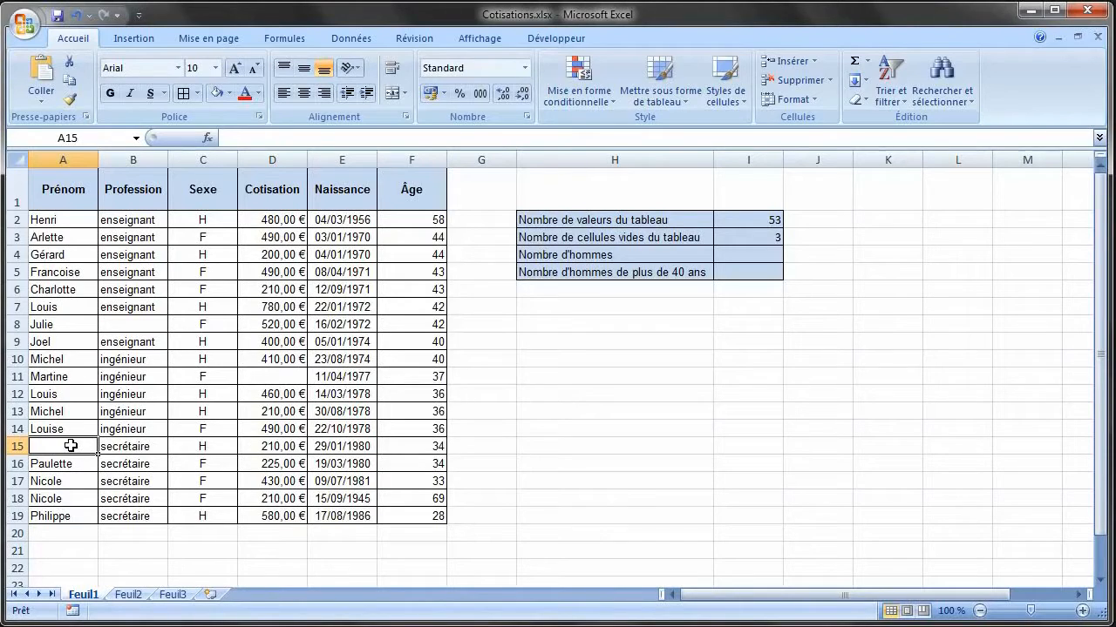
Count the men in cell I4 with the formula =NB.SI(C2:C19;"H") on the Sexe column.
click(726, 251)
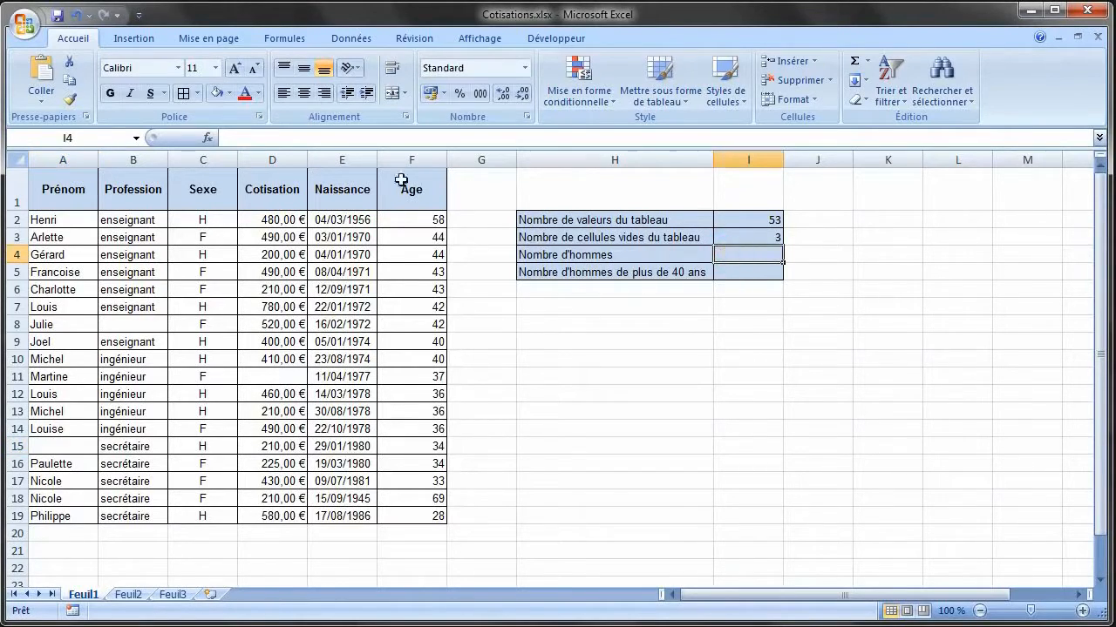
text(=)
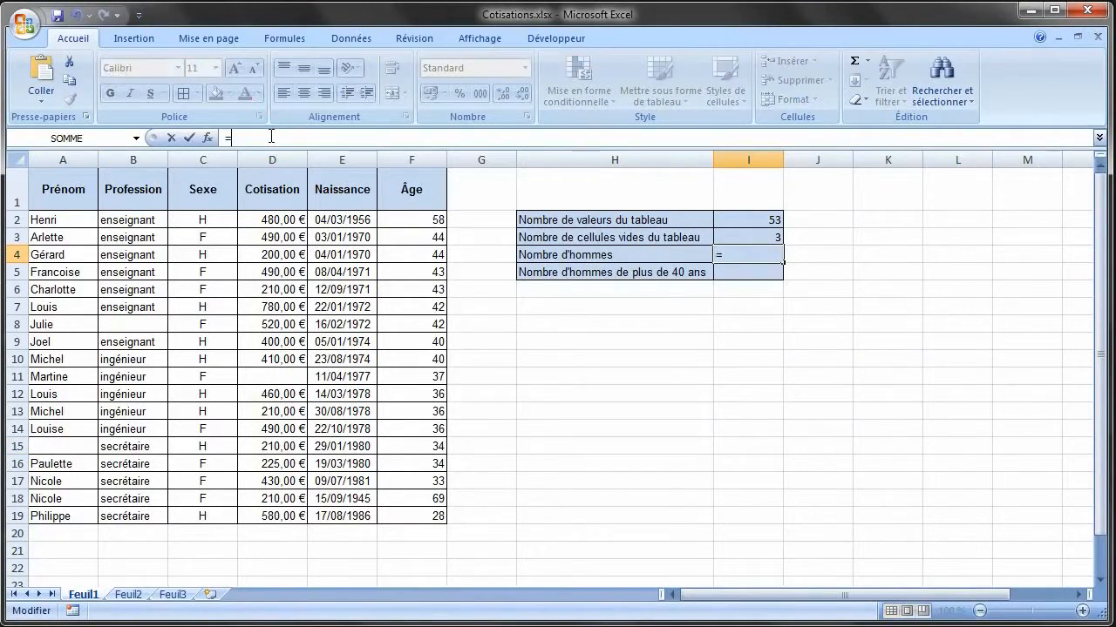
text(NB.)
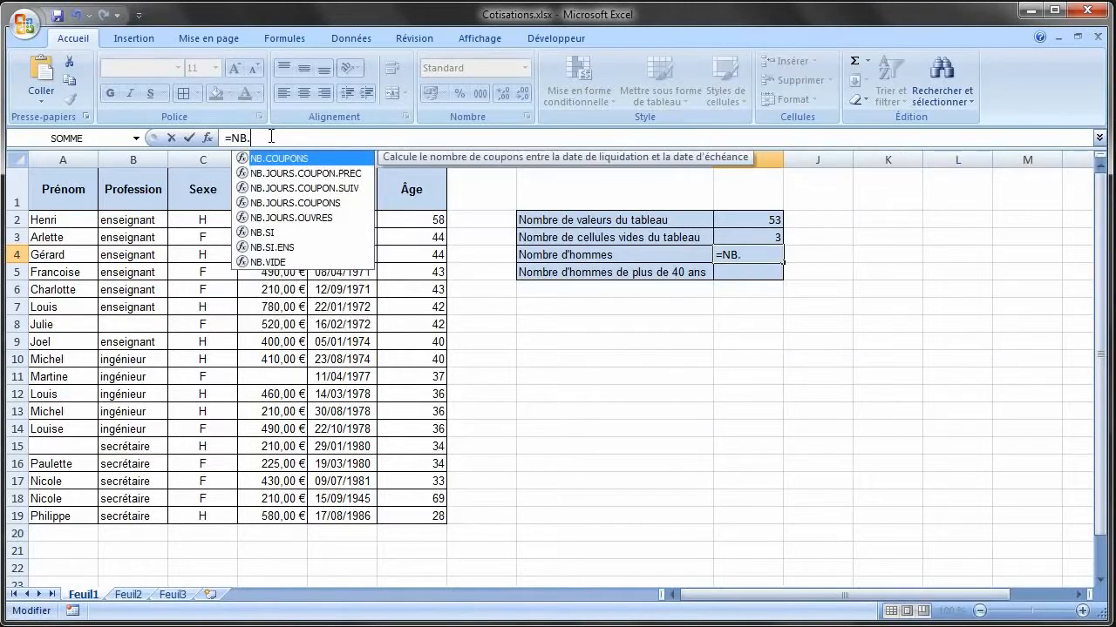
text(SI()
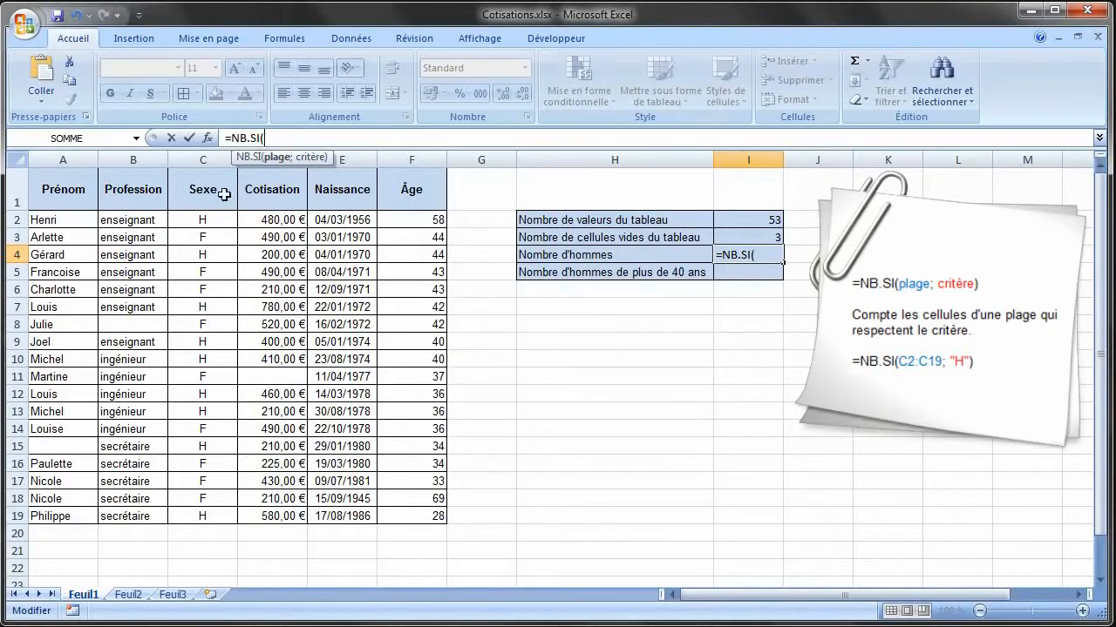
drag(205, 217, 200, 516)
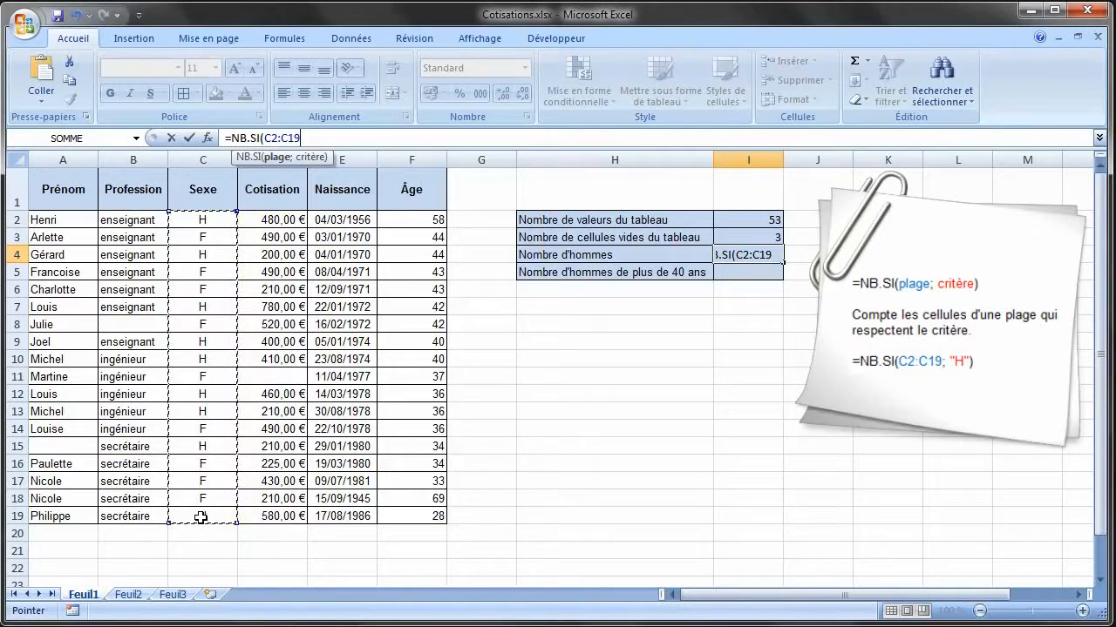
text(;)
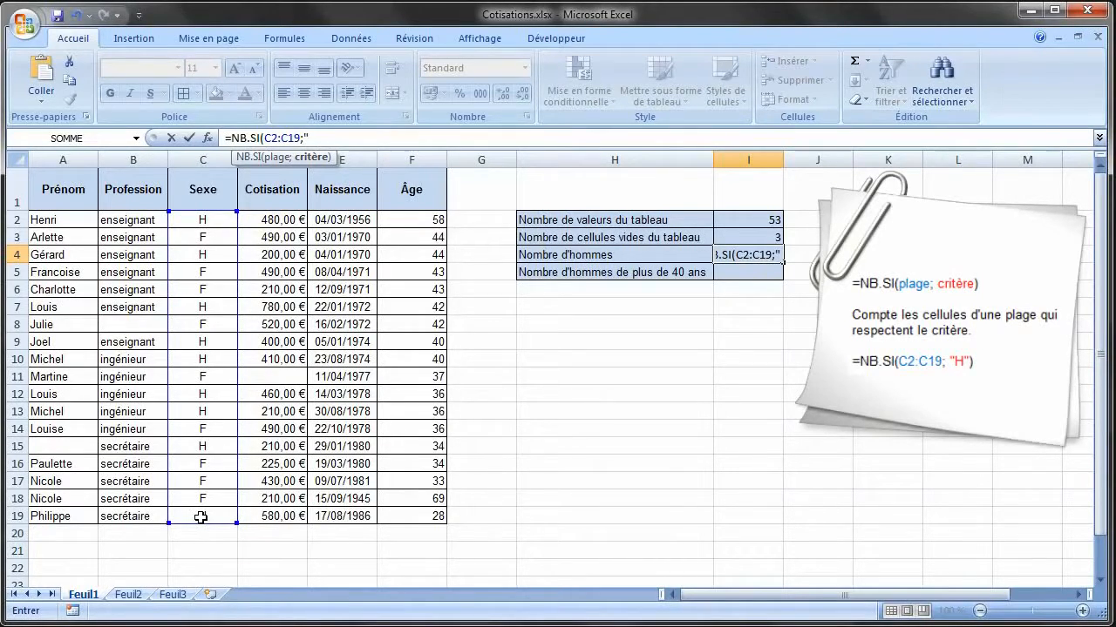
text("H"))
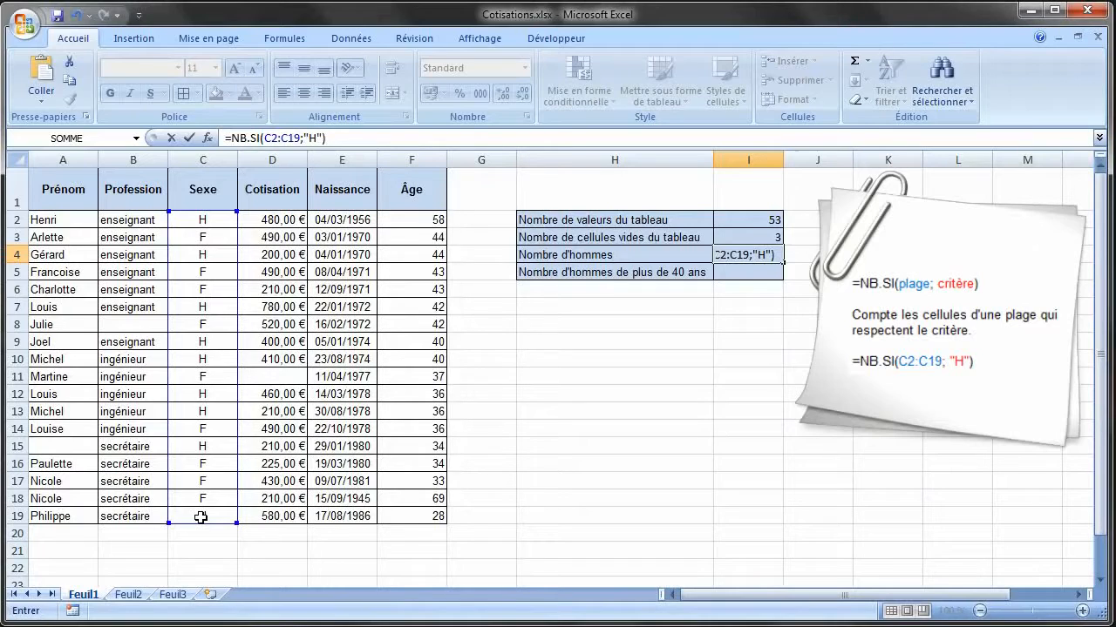
key(Return)
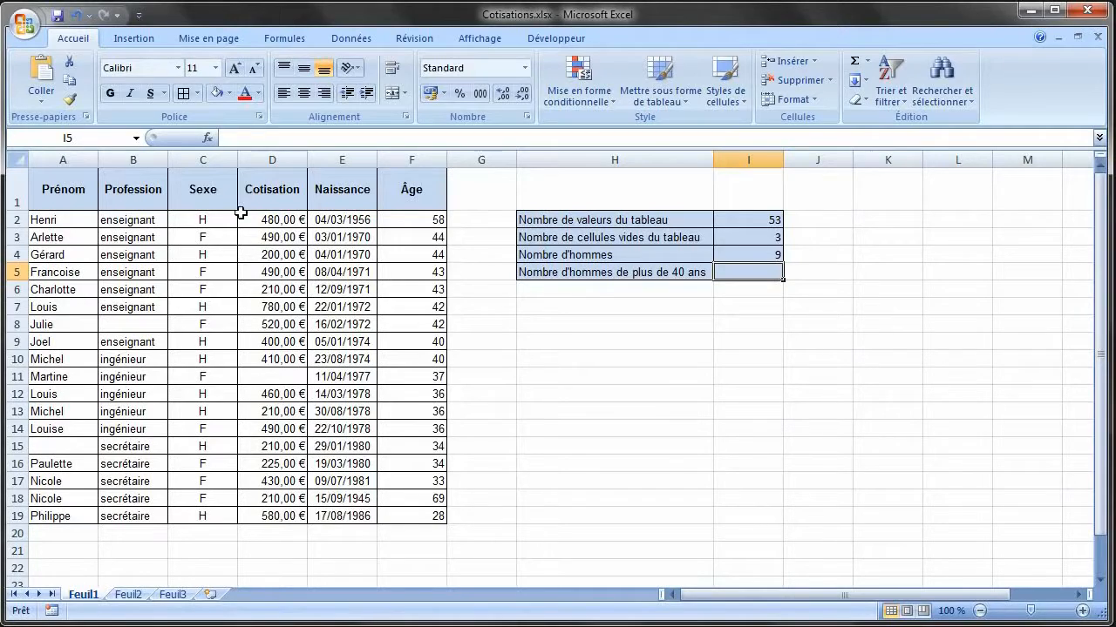
Count the men aged 40 or over in cell I5 with the formula =NB.SI.ENS(C2:C19;"H";F2:F19;">=40").
click(253, 140)
text(=)
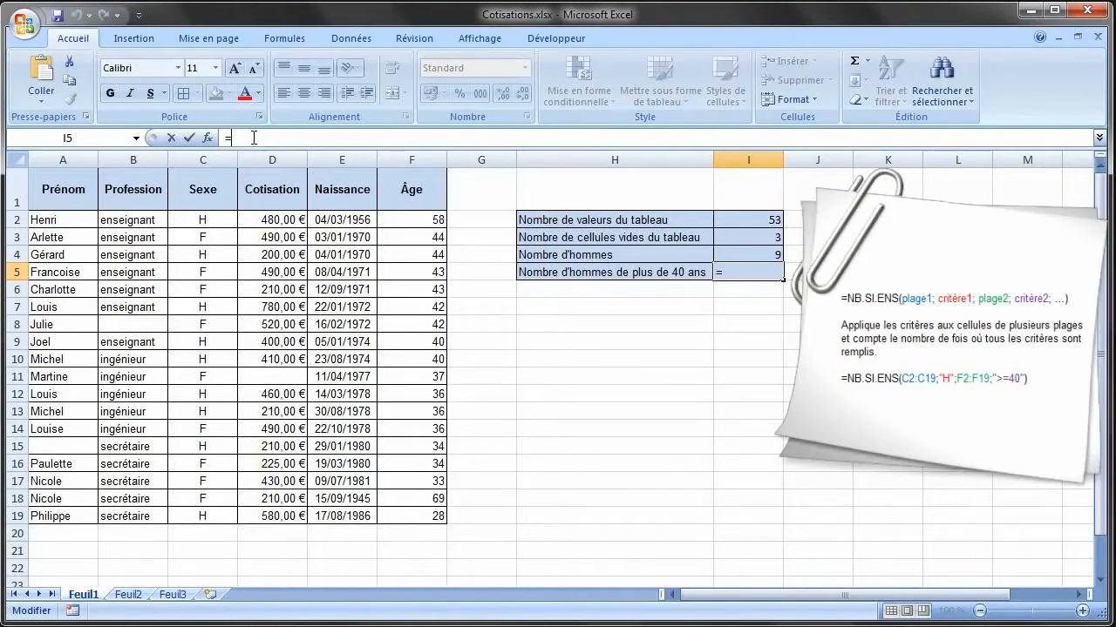
text(NB.SI)
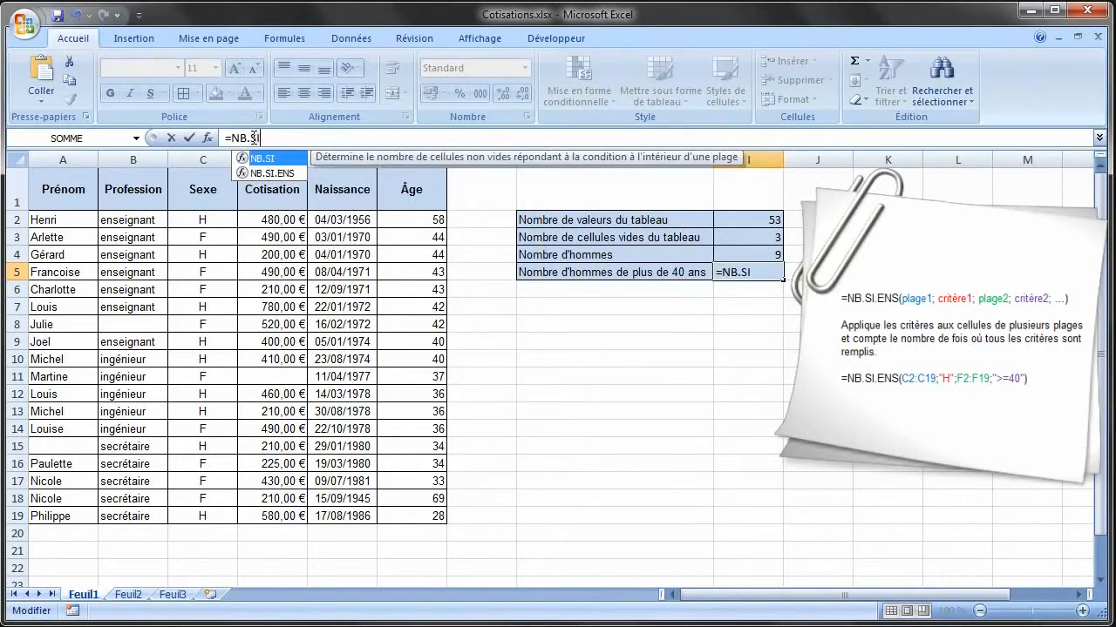
key(Down)
text(.ENS()
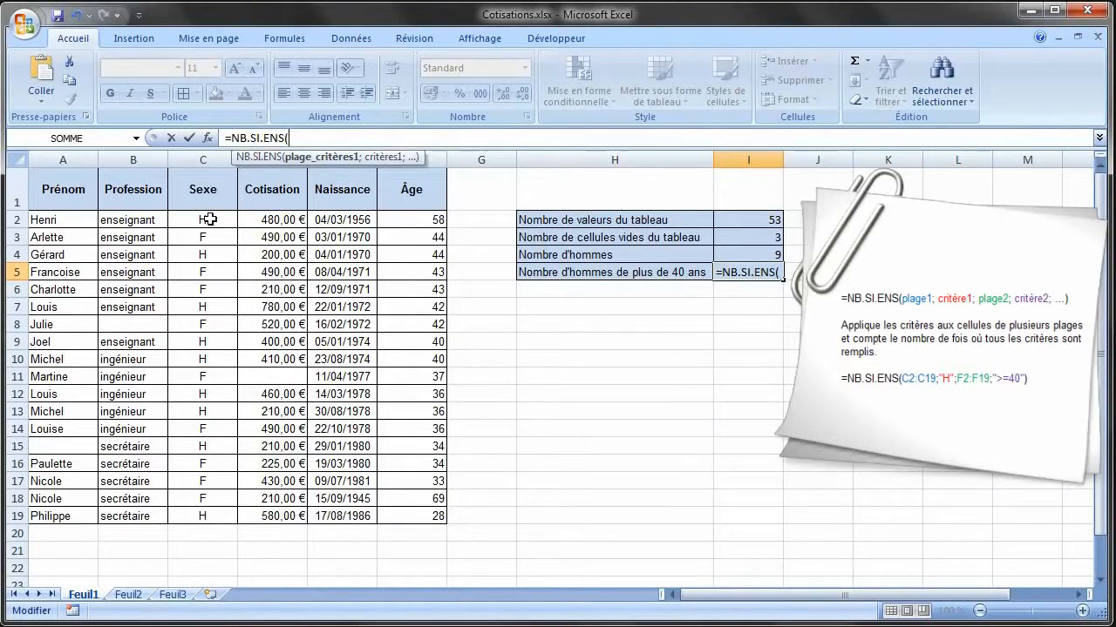
drag(214, 219, 219, 515)
text(;)
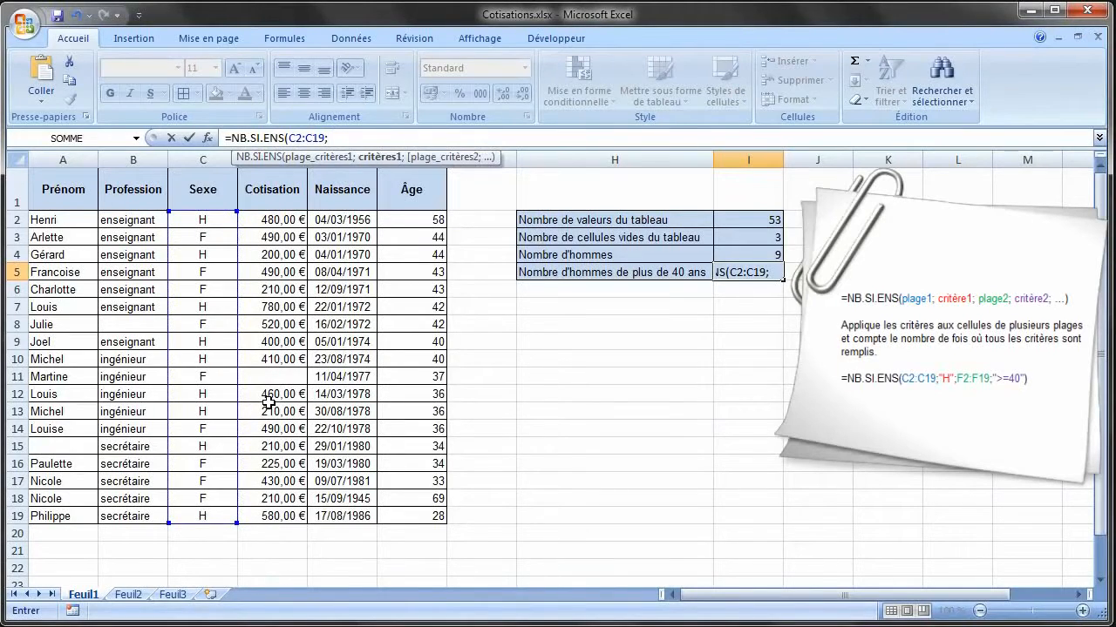
text("H";)
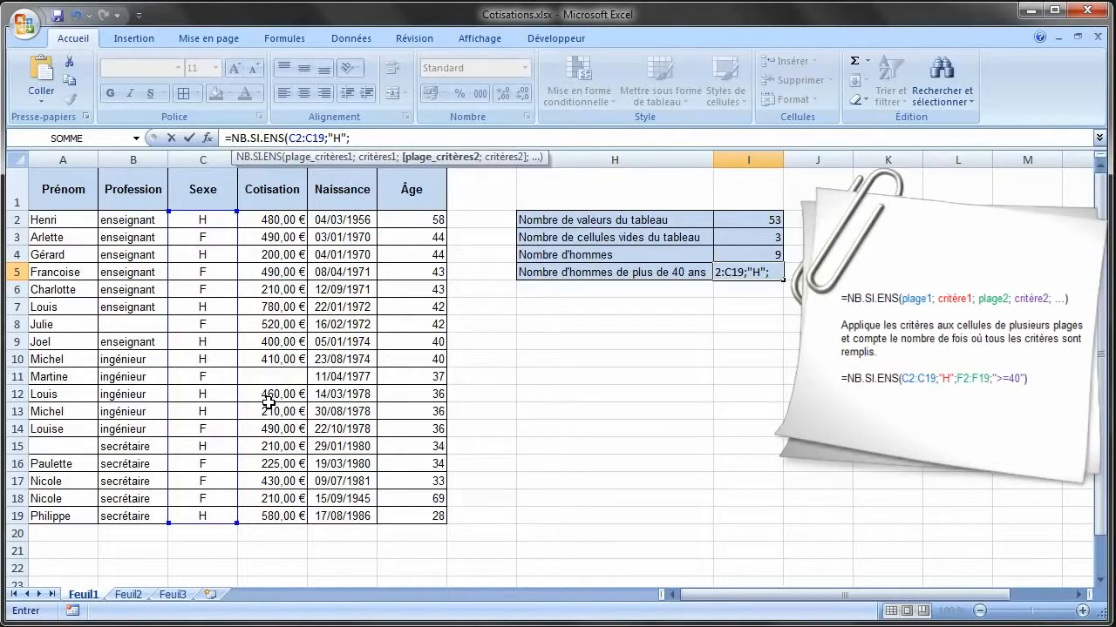
drag(408, 220, 411, 507)
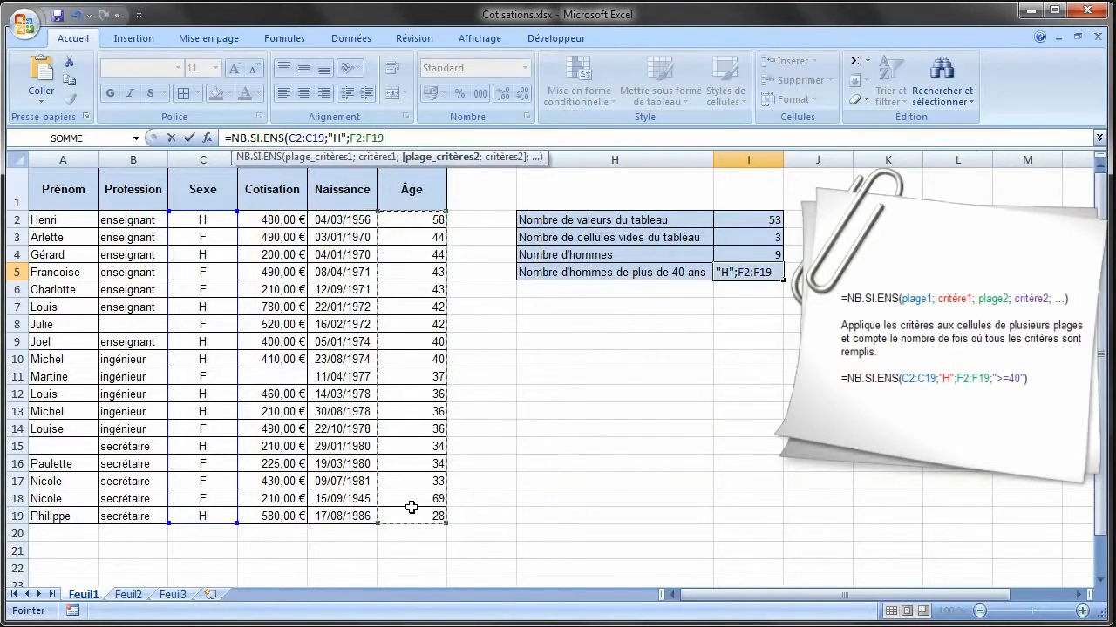
text(;")
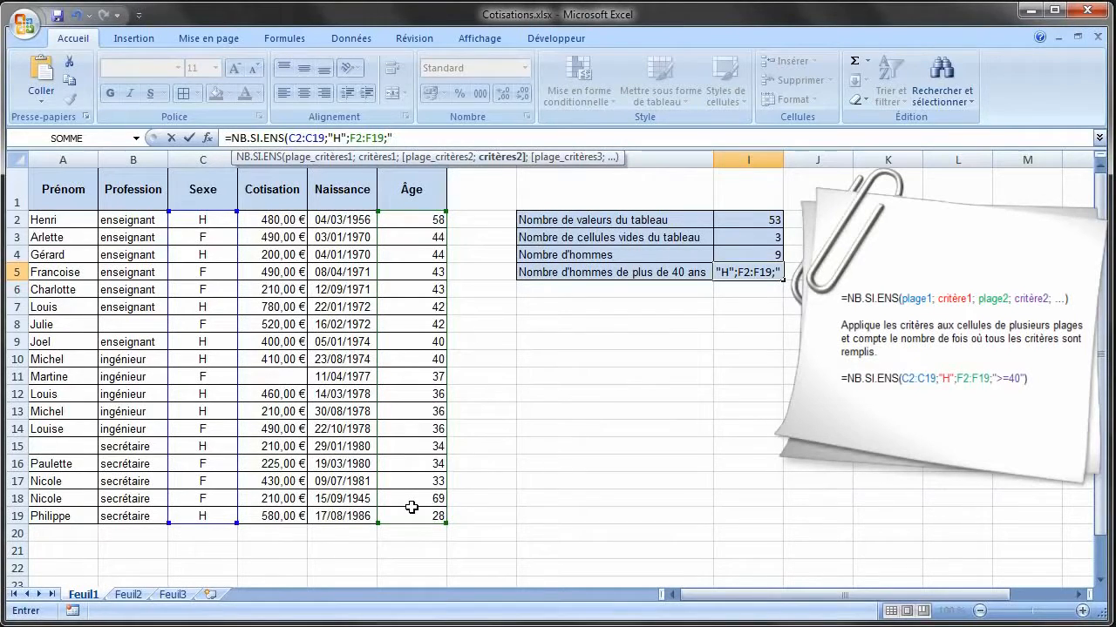
text(>=4)
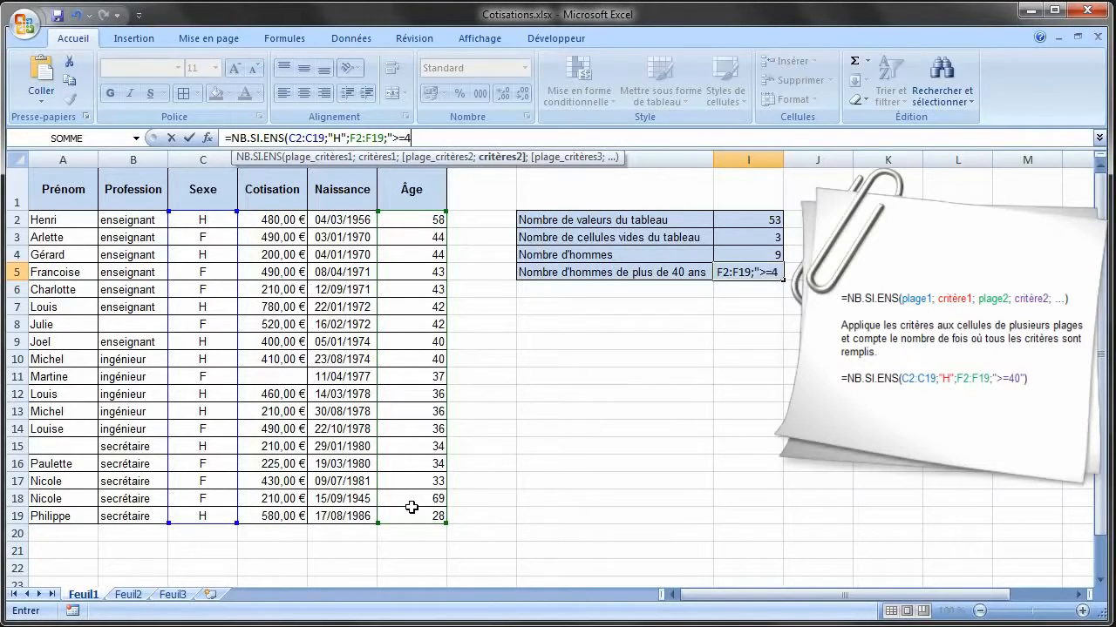
text(0"))
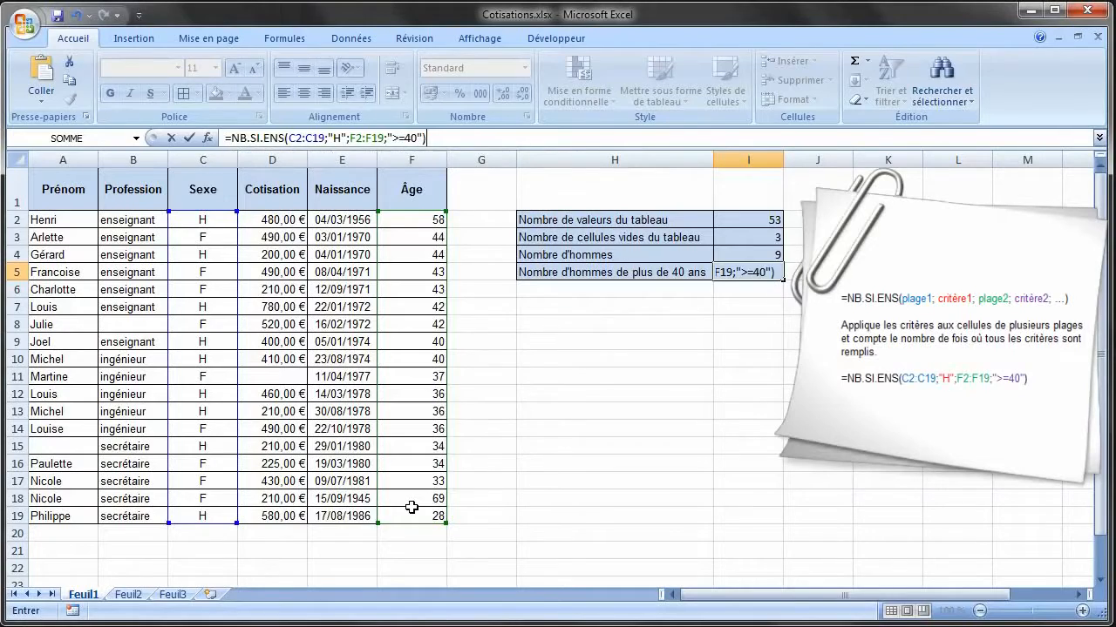
key(Return)
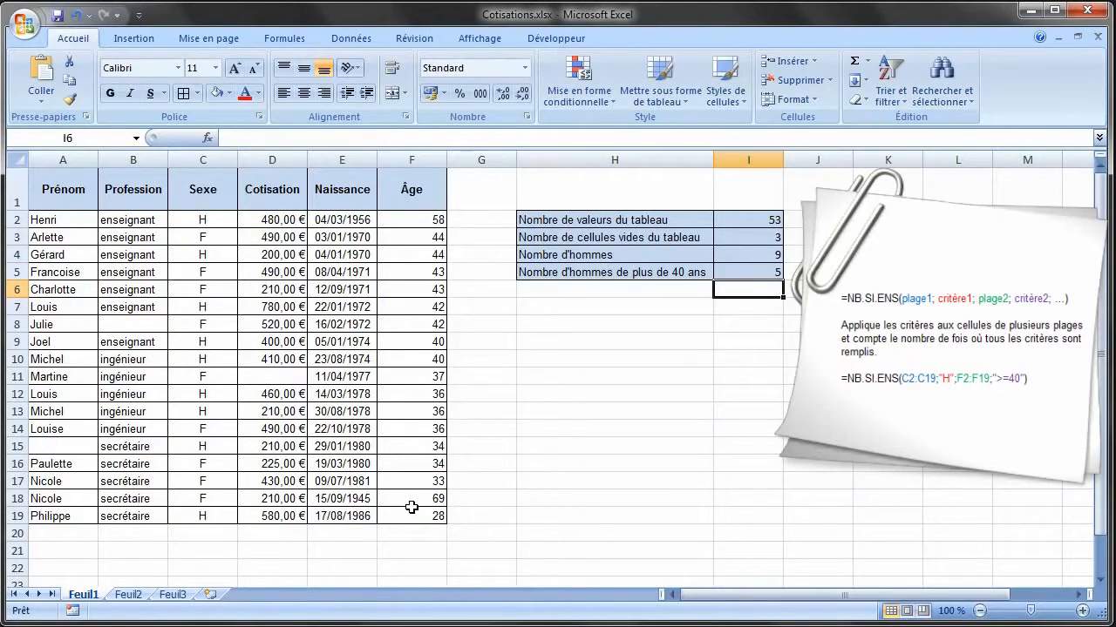